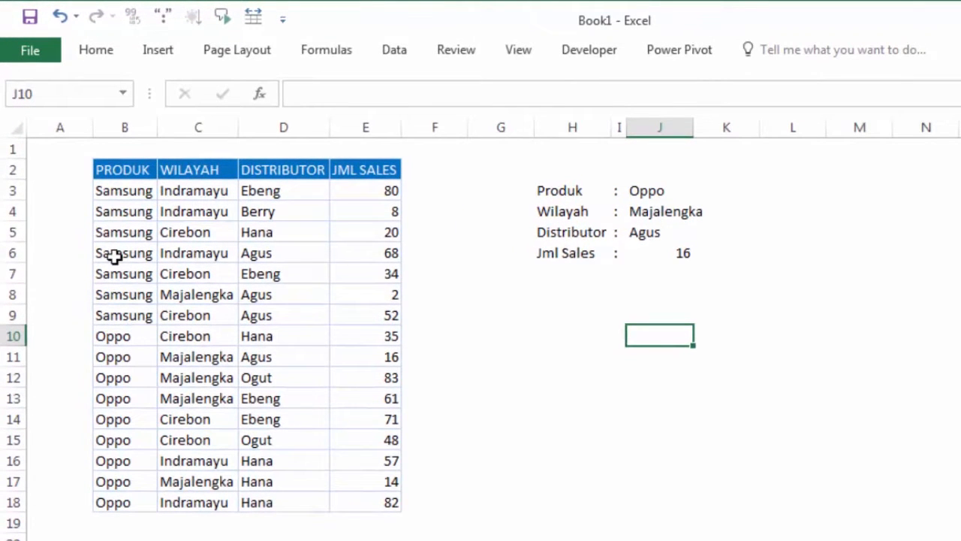
- Examine the sales table and the lookup cells J3 to J6, including the array formula behind Jml Sales
scroll(162, 331, down, 5)
scroll(165, 345, up, 5)
scroll(164, 348, down, 9)
scroll(164, 347, up, 9)
click(643, 190)
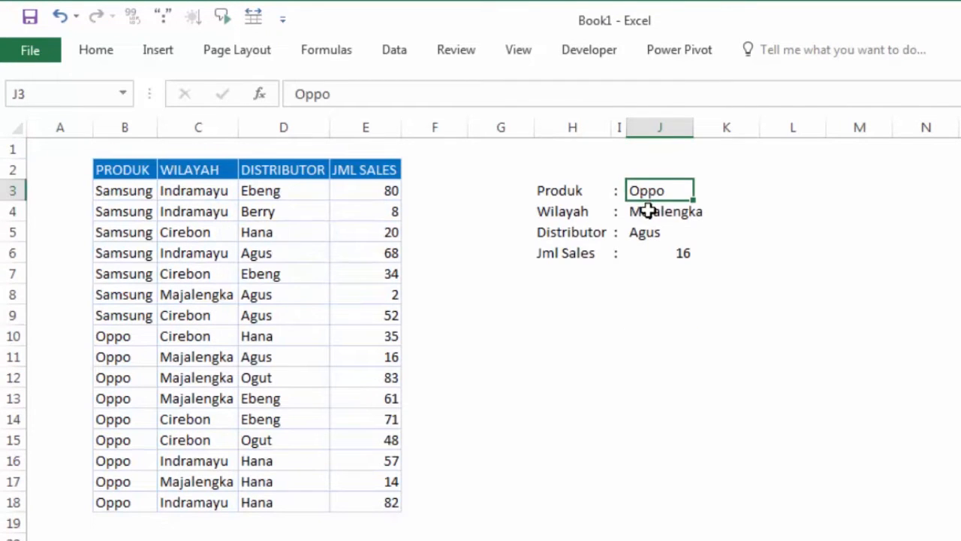
click(647, 211)
click(644, 232)
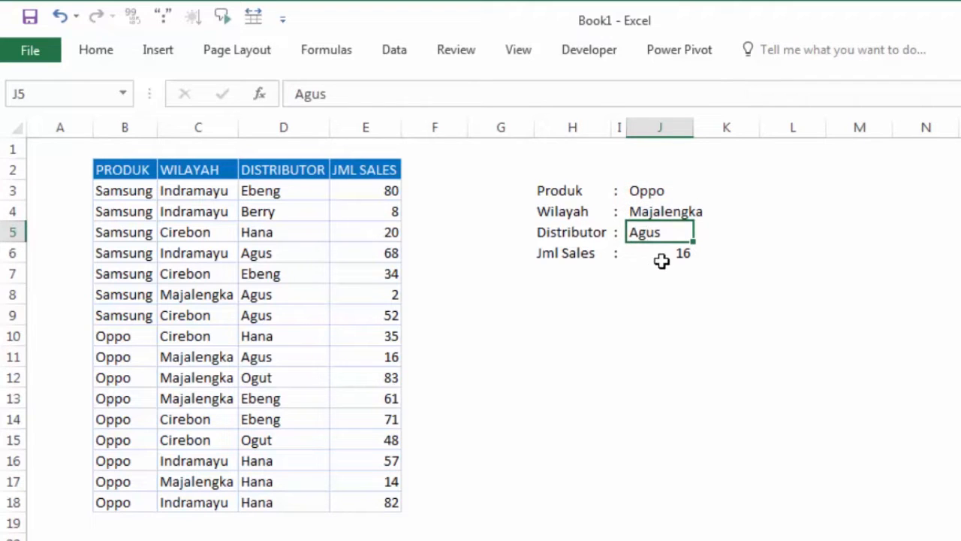
click(660, 254)
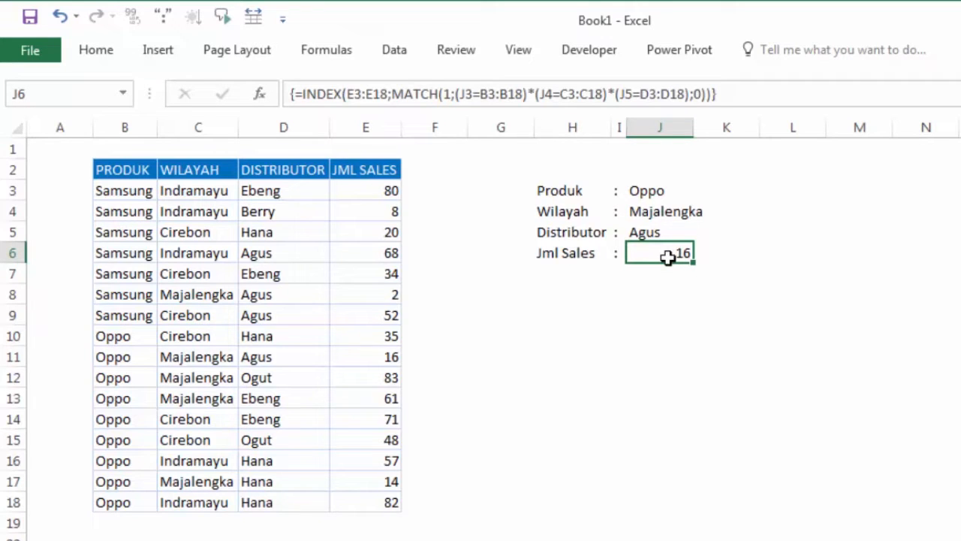
- Open the conditional formatting rules manager for the table's data range B3:E18
click(124, 196)
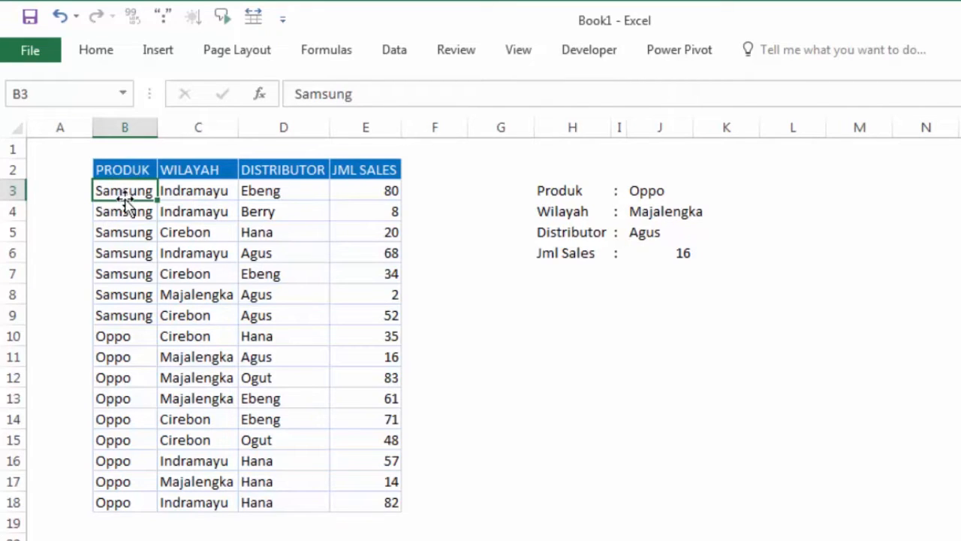
click(276, 210)
mouse_move(128, 193)
mouse_down()
mouse_move(343, 423)
mouse_move(390, 502)
mouse_up()
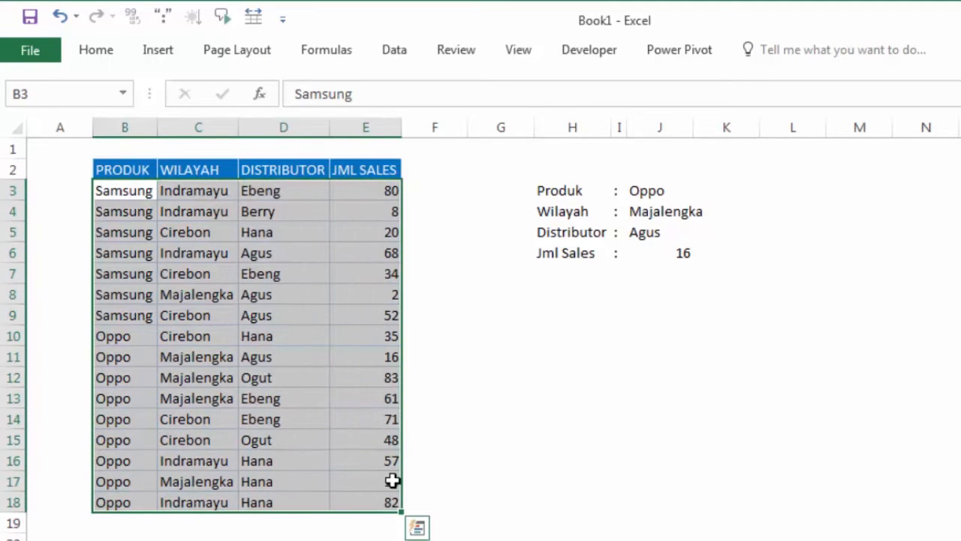
click(91, 56)
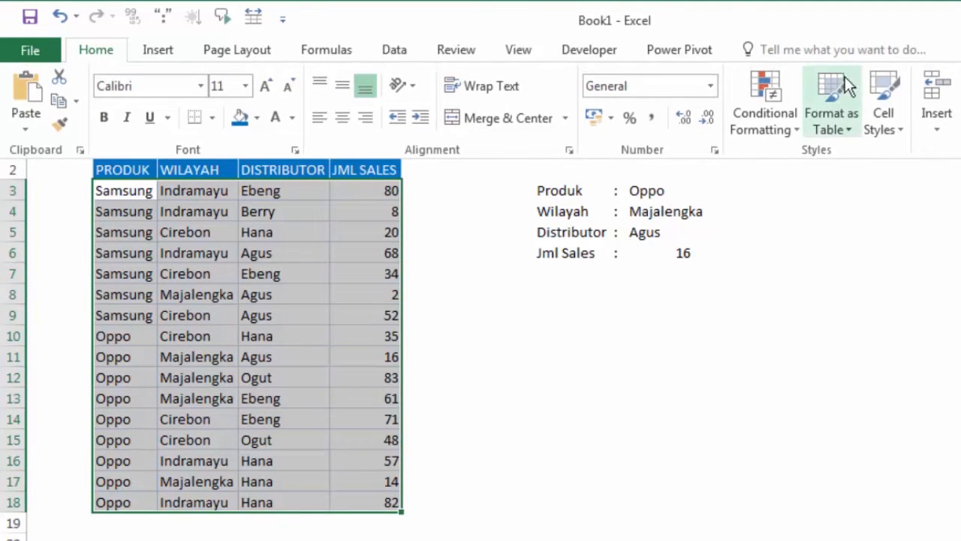
click(788, 134)
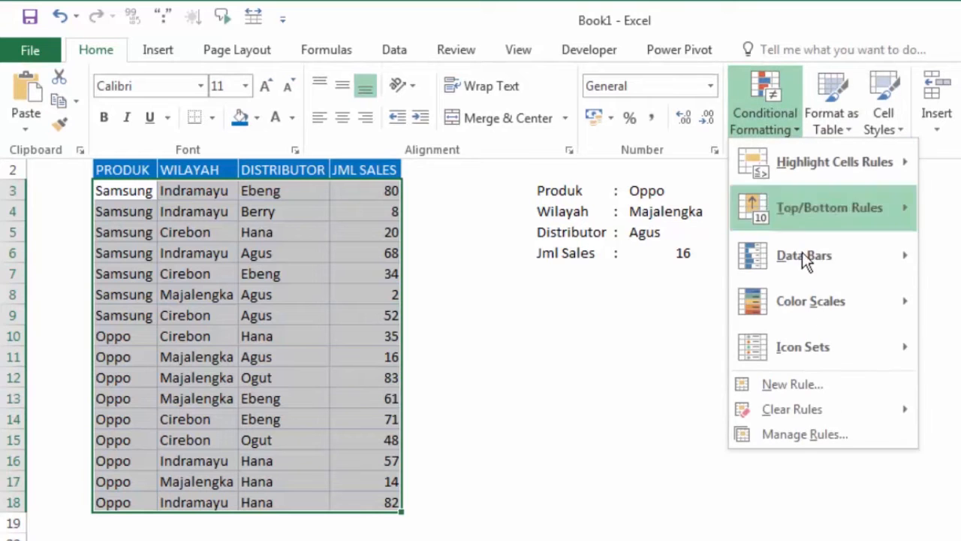
click(796, 437)
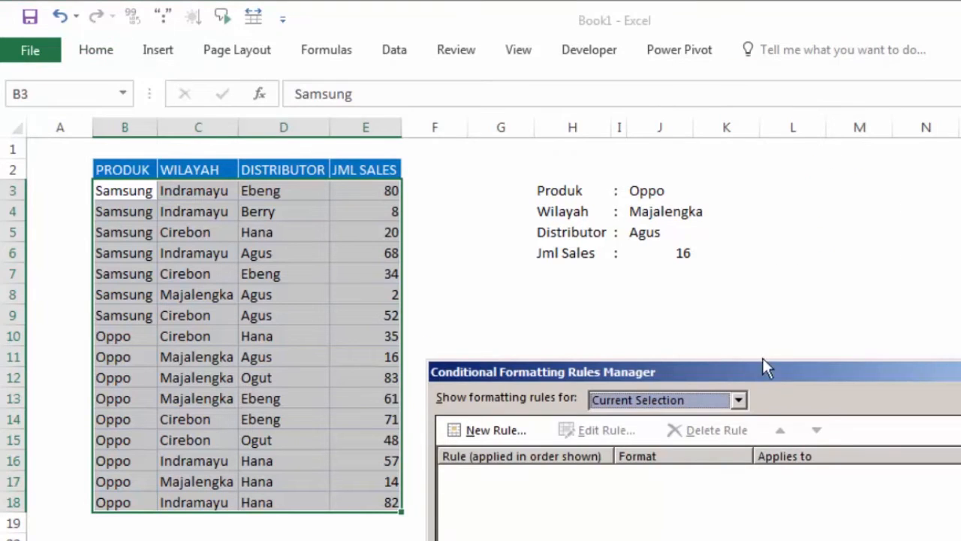
drag(762, 359, 774, 218)
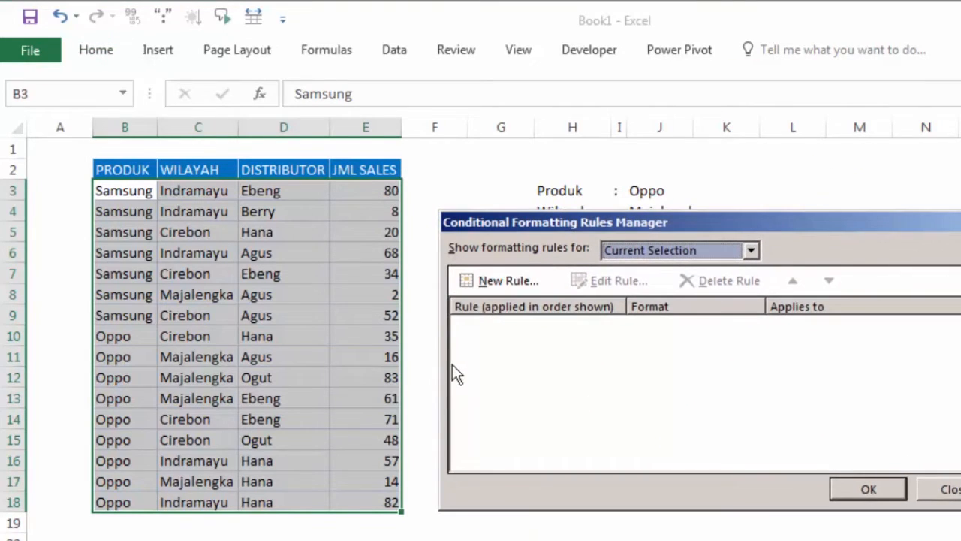
- Start a new formatting rule of the type "Use a formula to determine which cells to format"
click(507, 283)
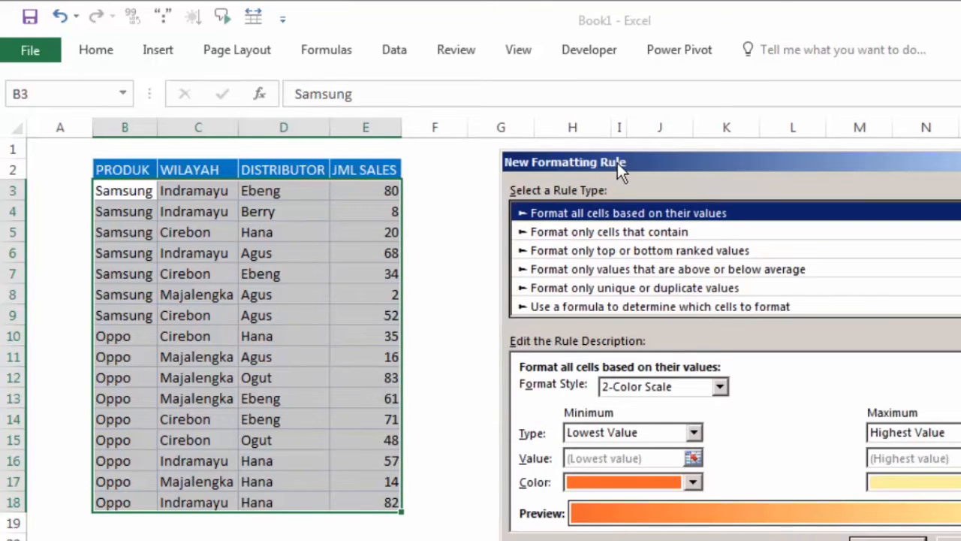
drag(617, 163, 540, 165)
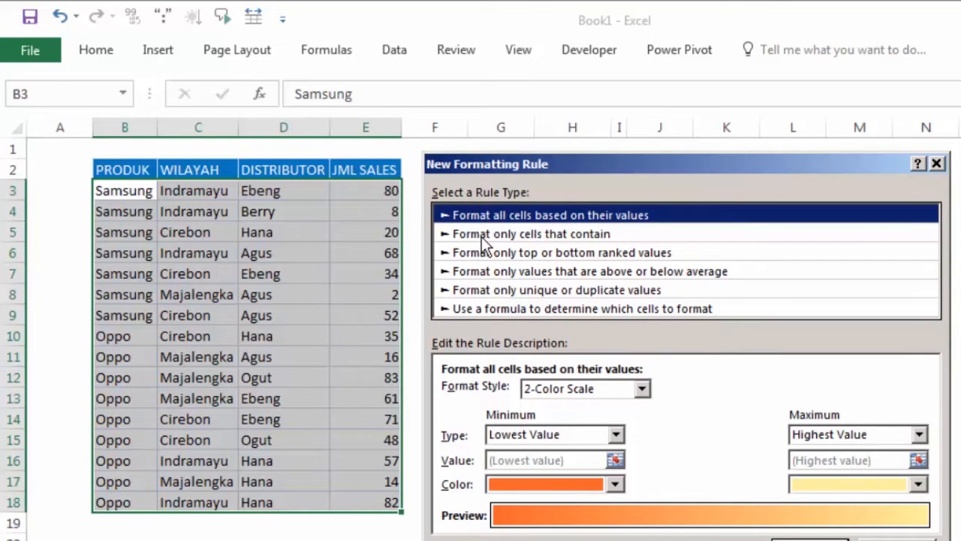
click(500, 311)
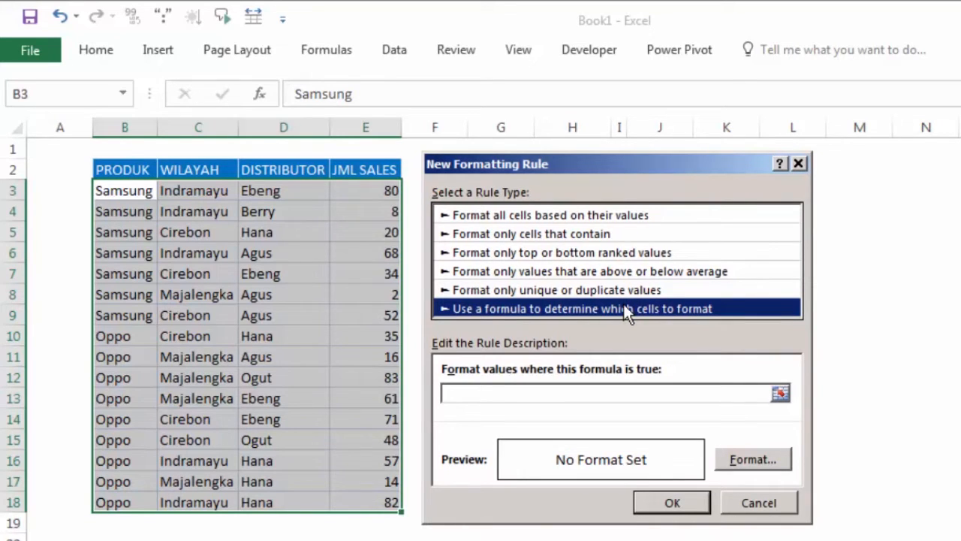
- Begin the rule formula with =AND( and the product condition $B3=$J$3, locking only the column of B3
click(576, 395)
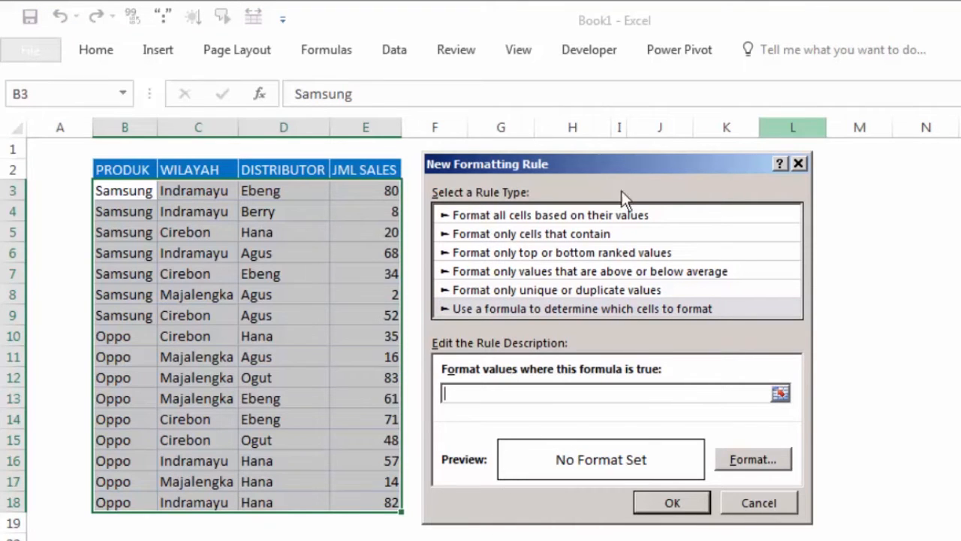
drag(599, 164, 894, 183)
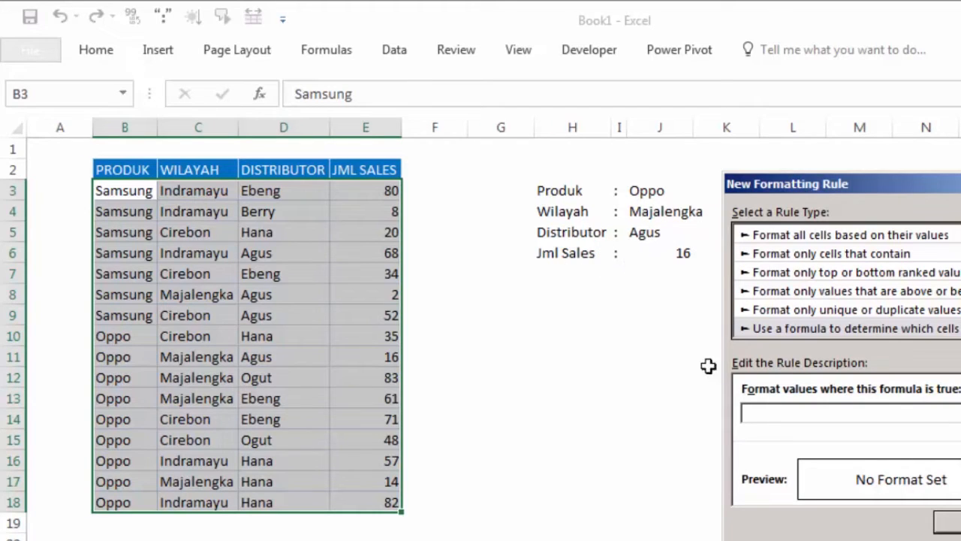
text(=)
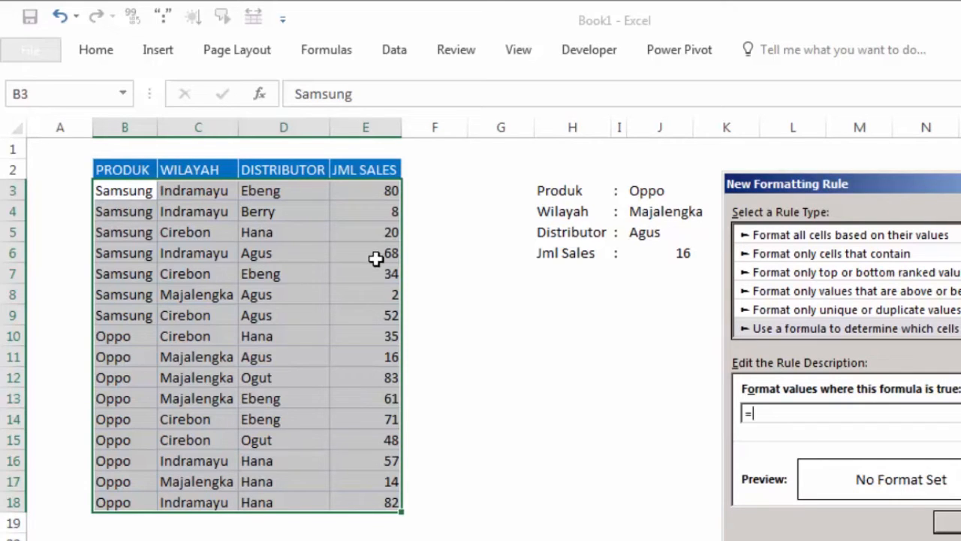
text(AND)
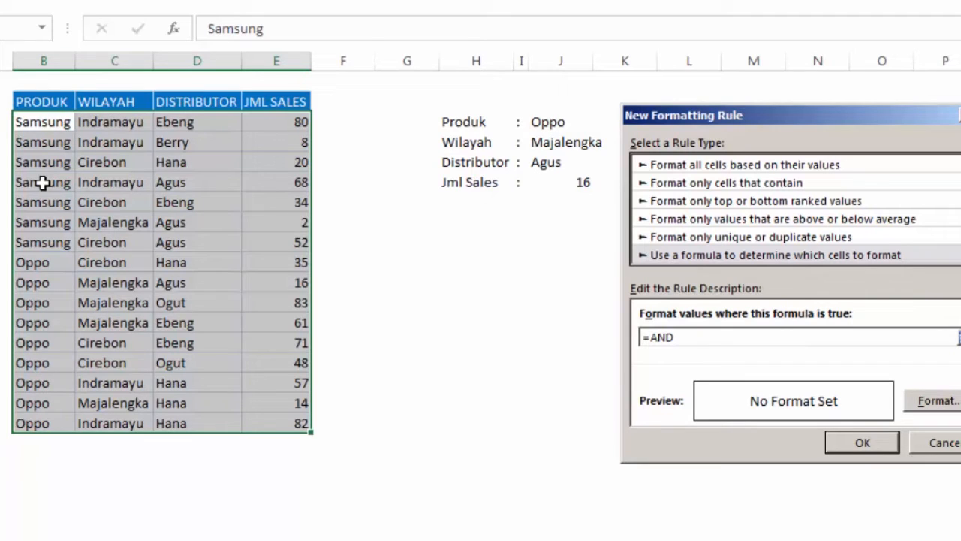
text(()
click(68, 119)
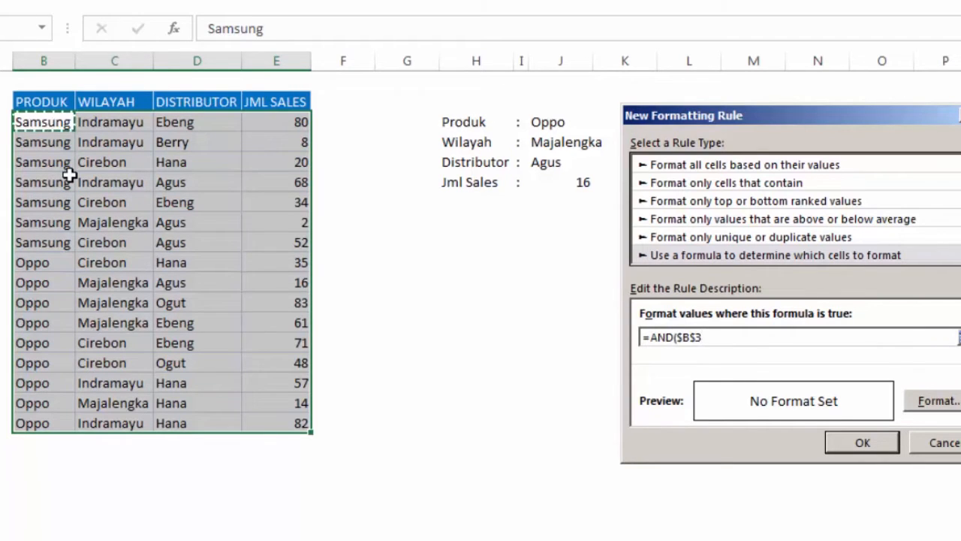
click(718, 343)
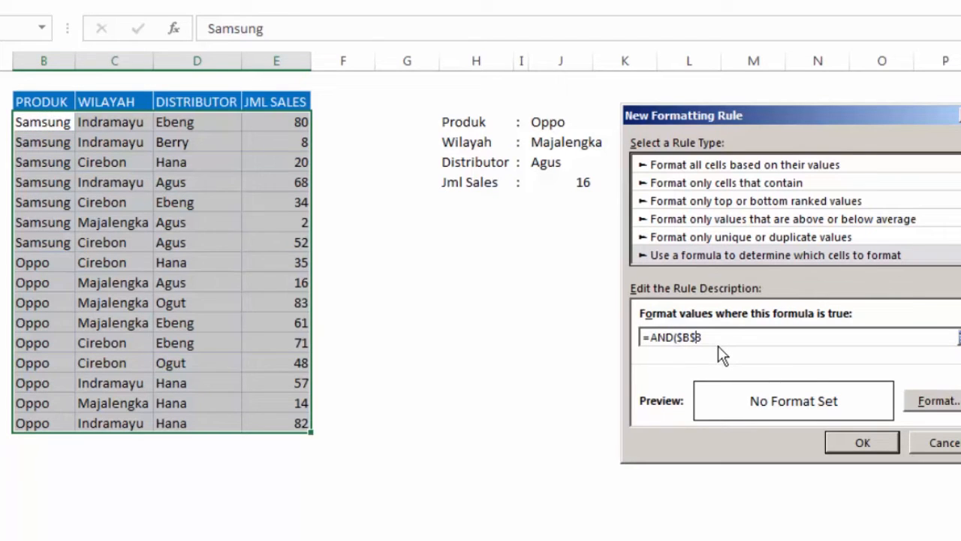
key(F4)
key(F4)
click(710, 336)
text(=)
click(544, 122)
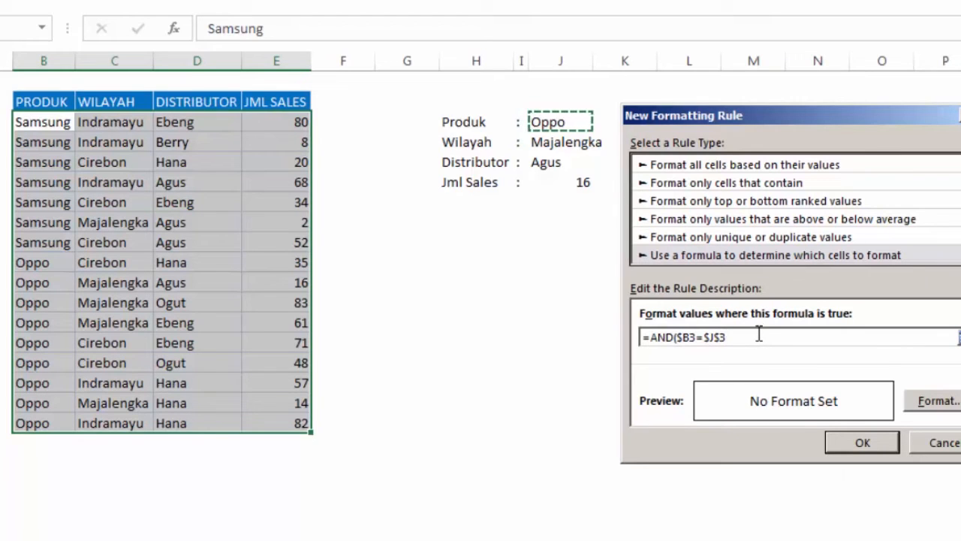
- Add the region condition $C3=$J$4 as the second argument of the AND formula
text(;)
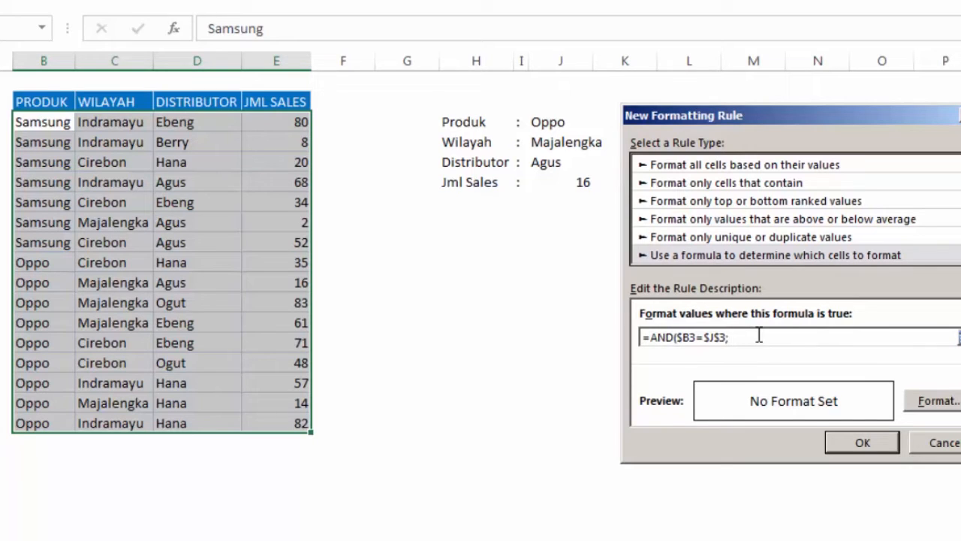
click(114, 115)
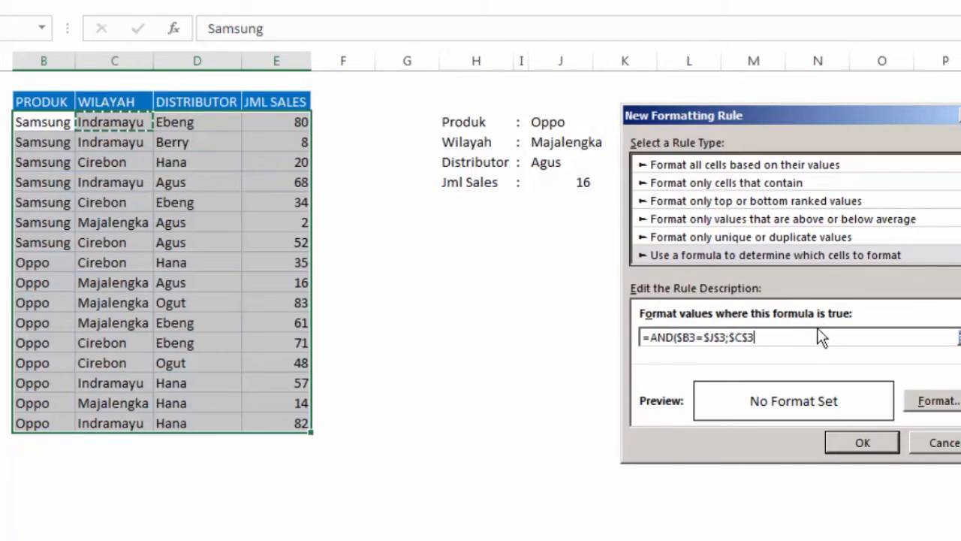
click(742, 337)
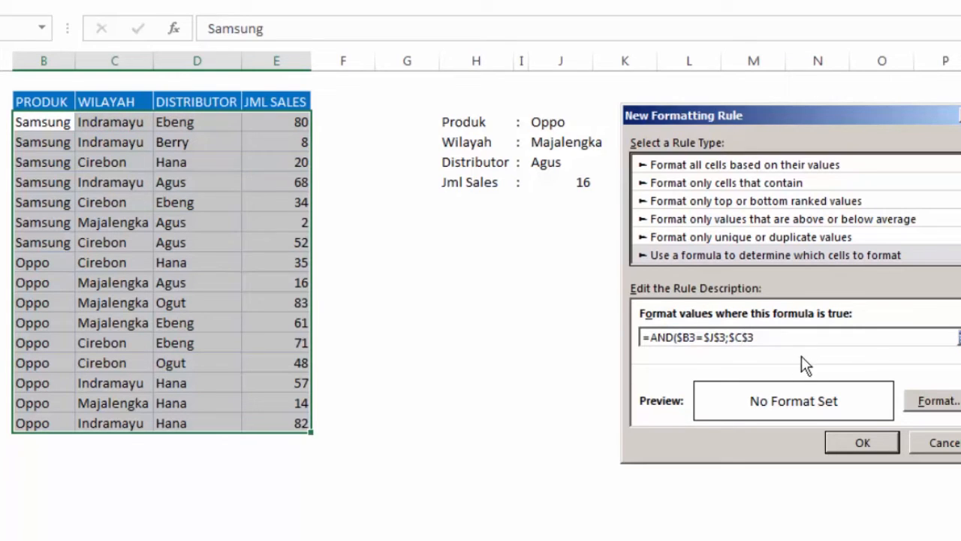
key(F4)
key(F4)
click(755, 338)
text(=)
click(542, 144)
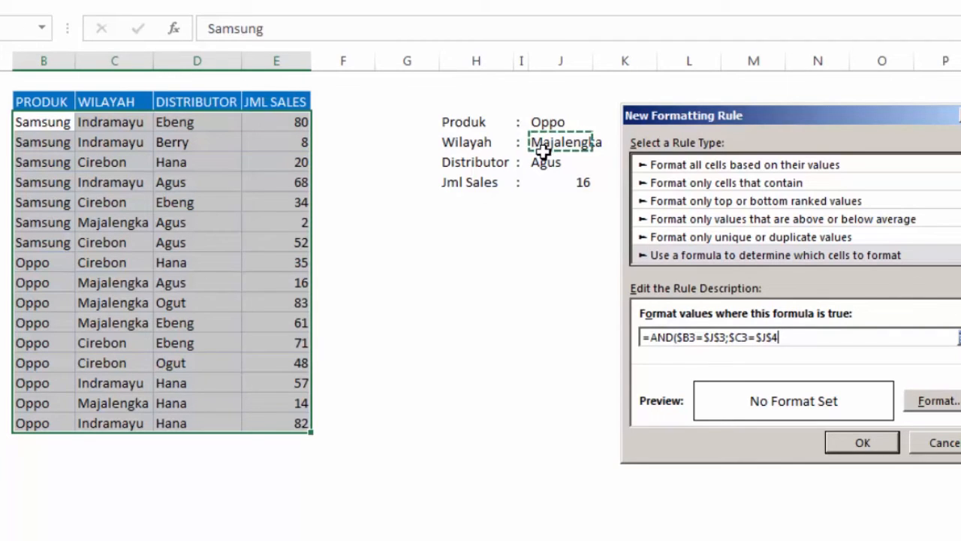
- Add the distributor condition $D3=$J$5 as the third argument of the AND formula
text(;)
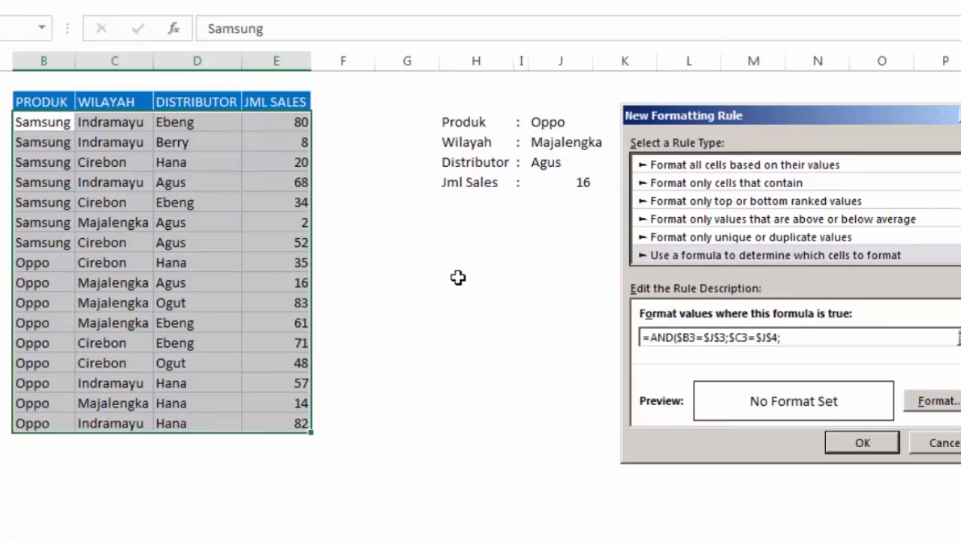
click(193, 121)
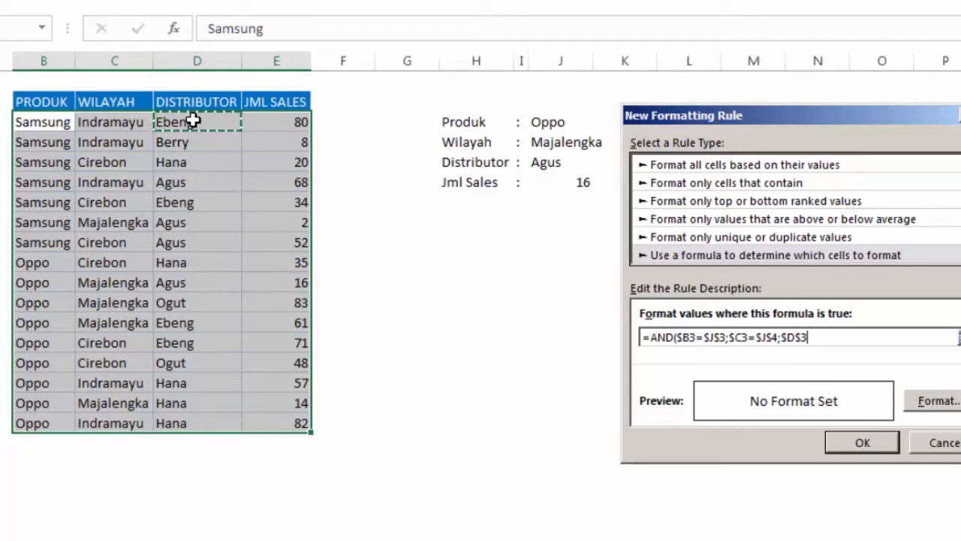
click(802, 338)
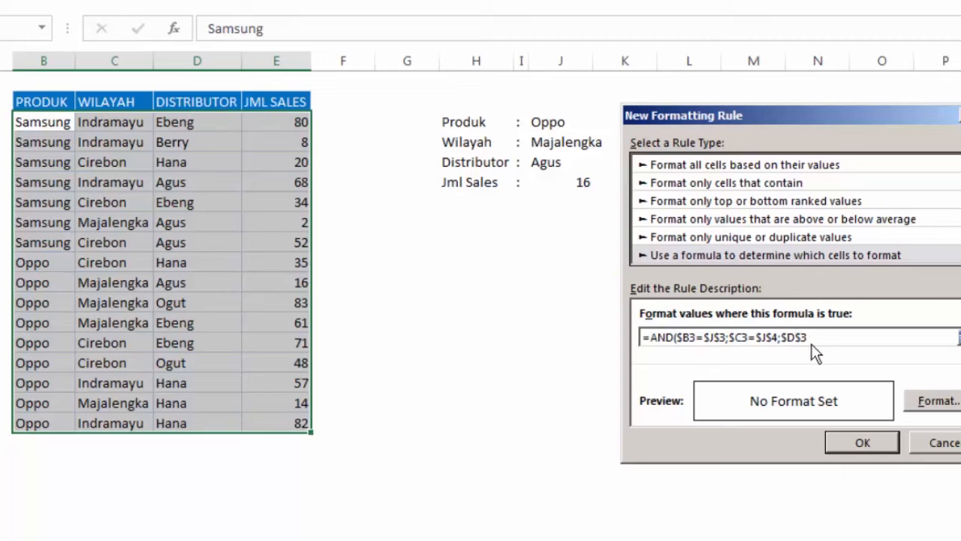
key(Delete)
text(=)
click(548, 164)
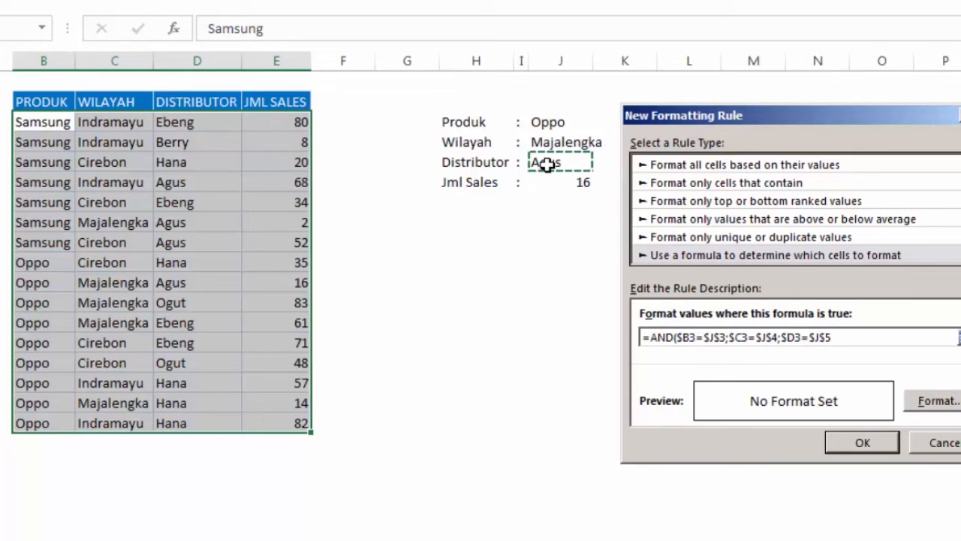
- Add $E3 as the last argument and close the formula as =AND($B3=$J$3;$C3=$J$4;$D3=$J$5;$E3)
text(;)
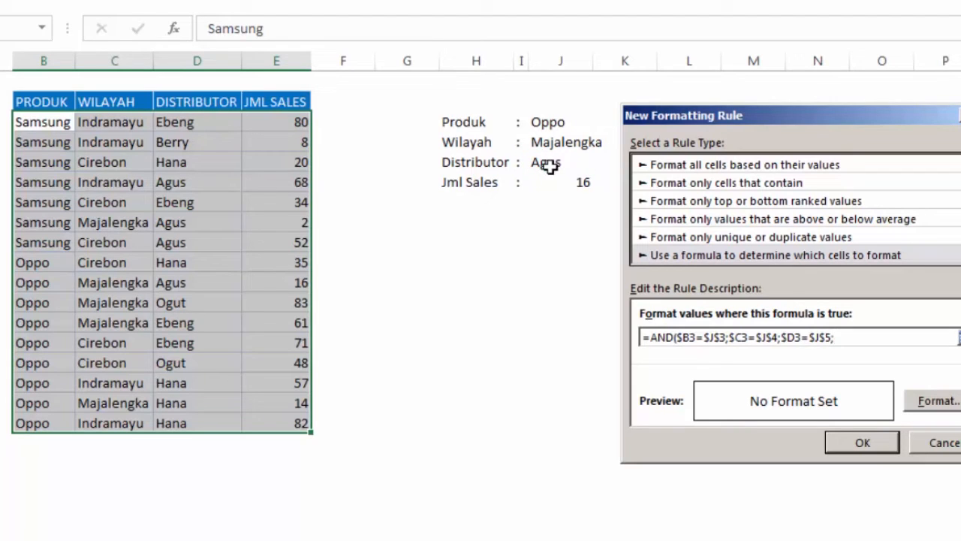
click(290, 122)
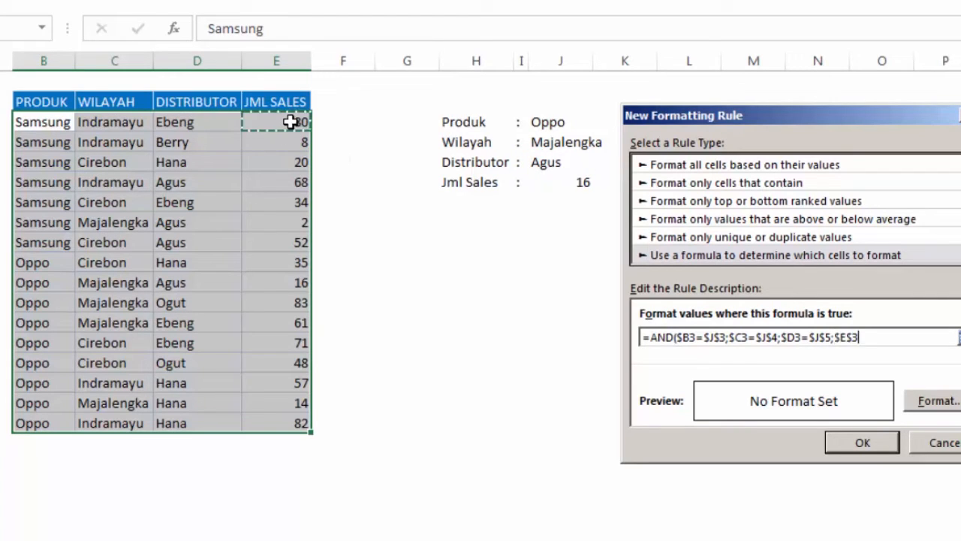
click(856, 340)
key(BackSpace)
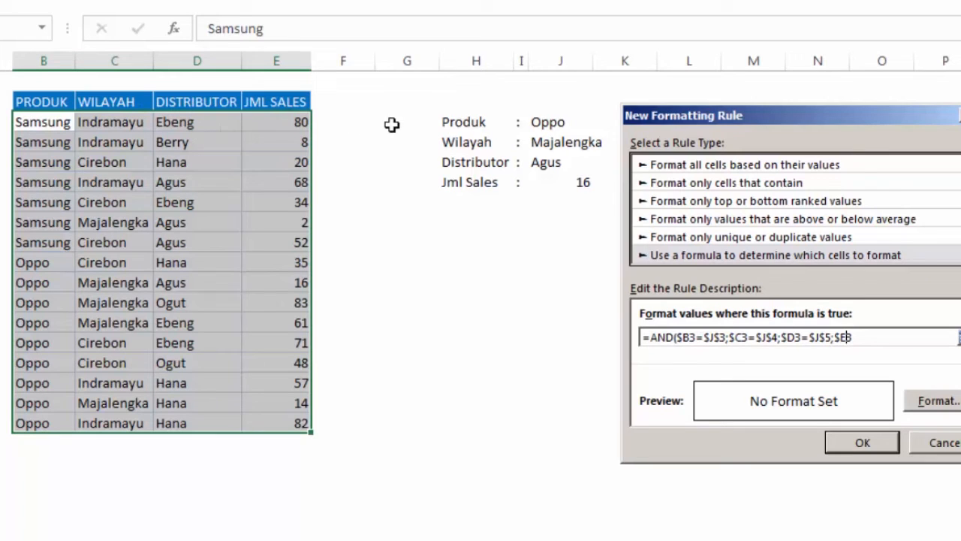
click(864, 338)
text())
- Set the rule's format to a light green background fill
click(932, 403)
drag(603, 24, 583, 56)
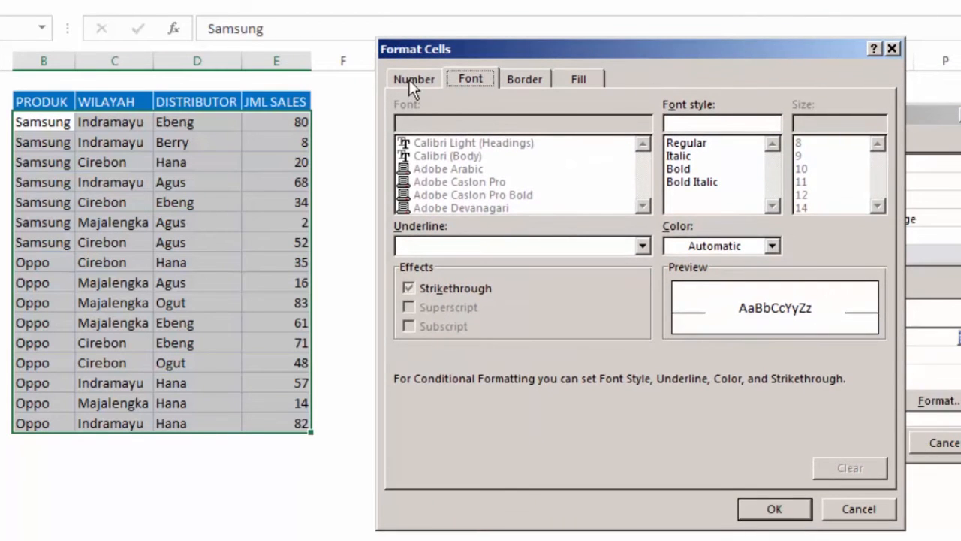
click(409, 79)
click(464, 81)
click(539, 81)
click(568, 83)
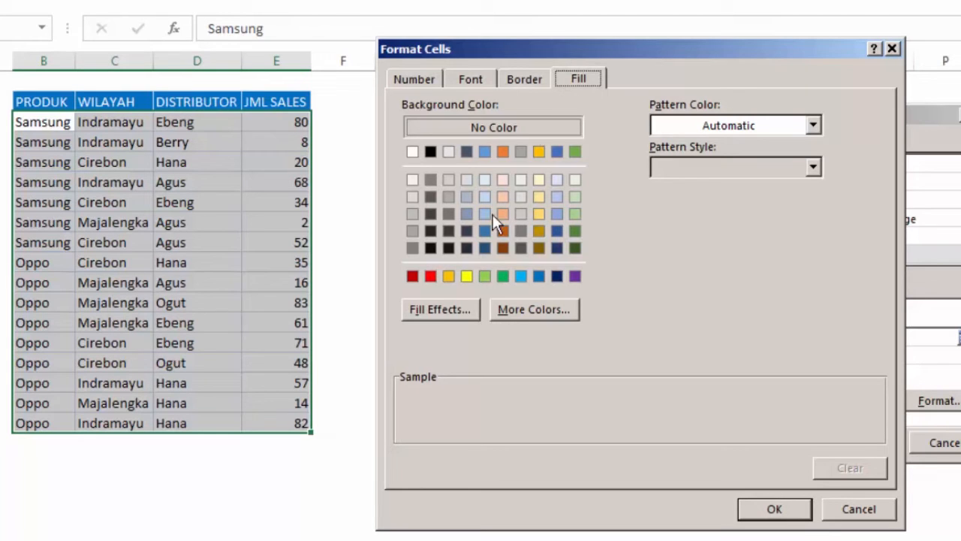
click(486, 276)
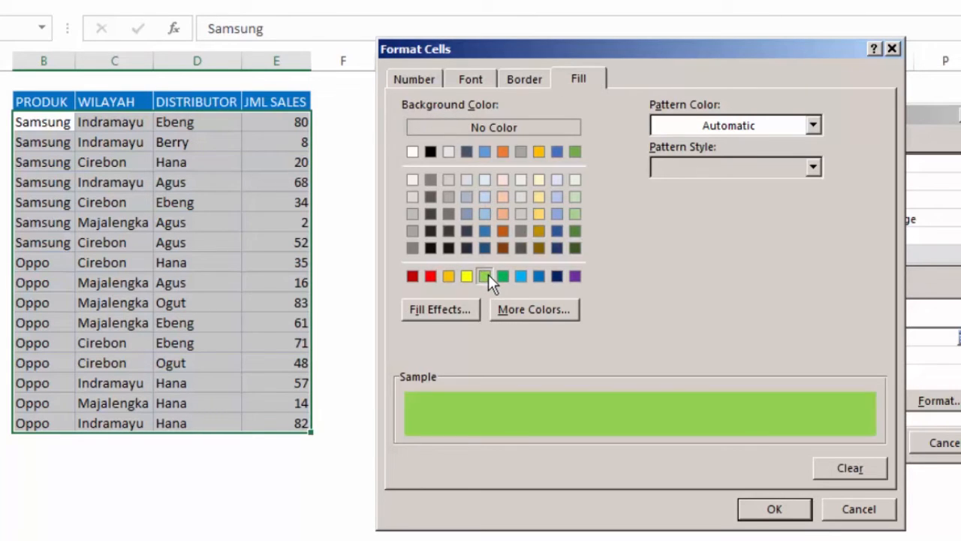
click(775, 508)
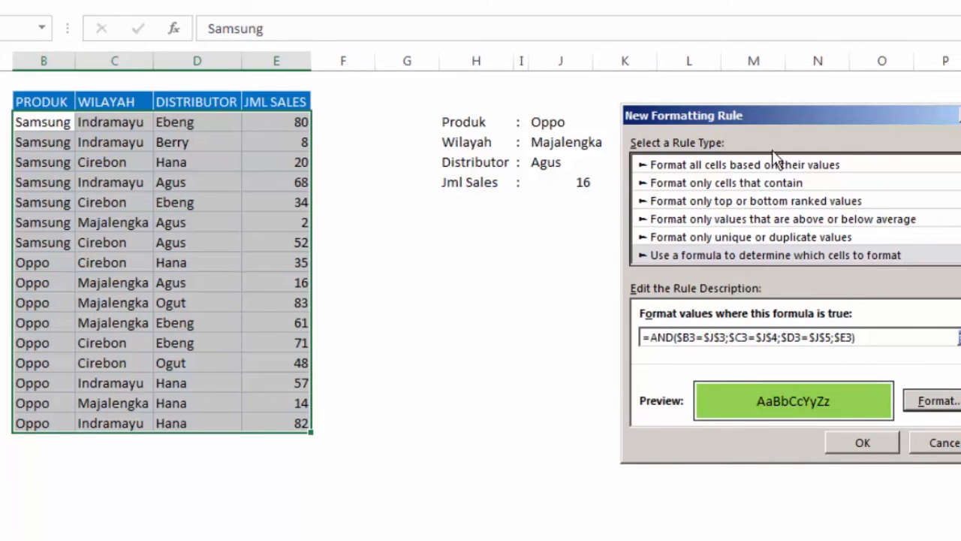
drag(781, 108, 573, 99)
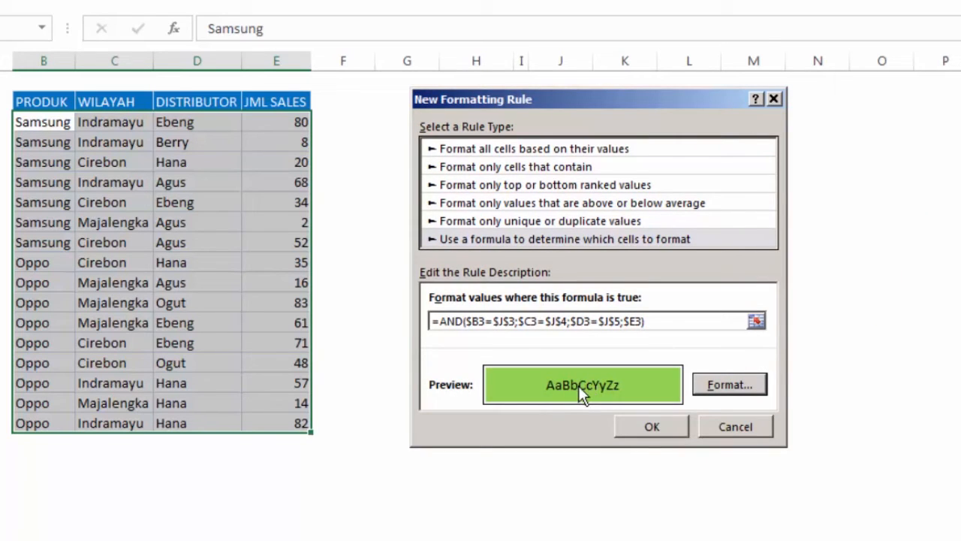
- Save the new formatting rule, apply it to the range =$B$3:$E$18 and close the rules manager
click(663, 430)
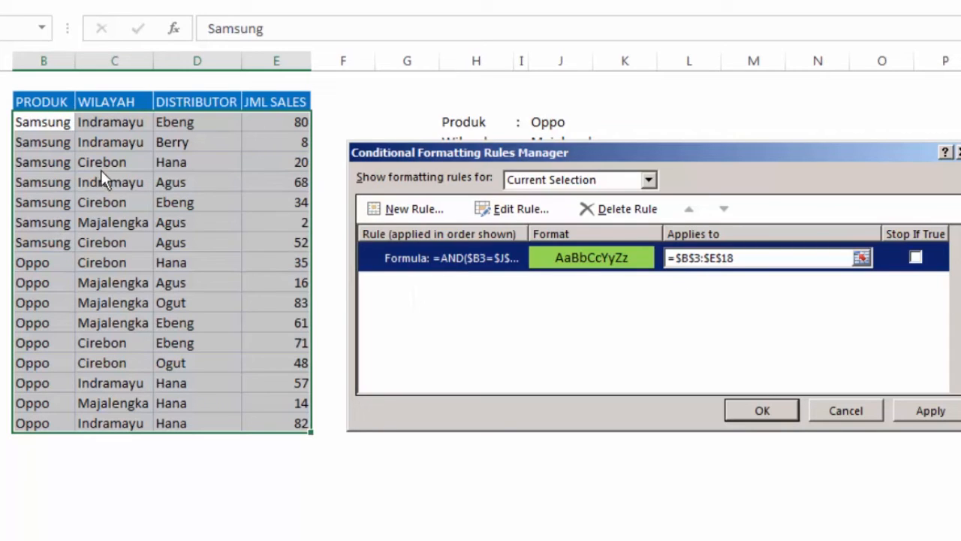
drag(438, 162, 432, 204)
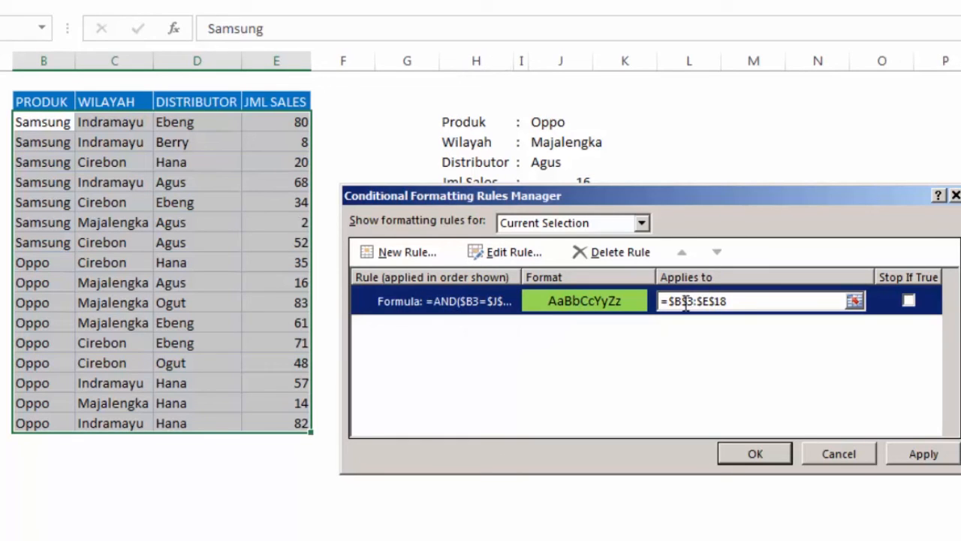
click(719, 301)
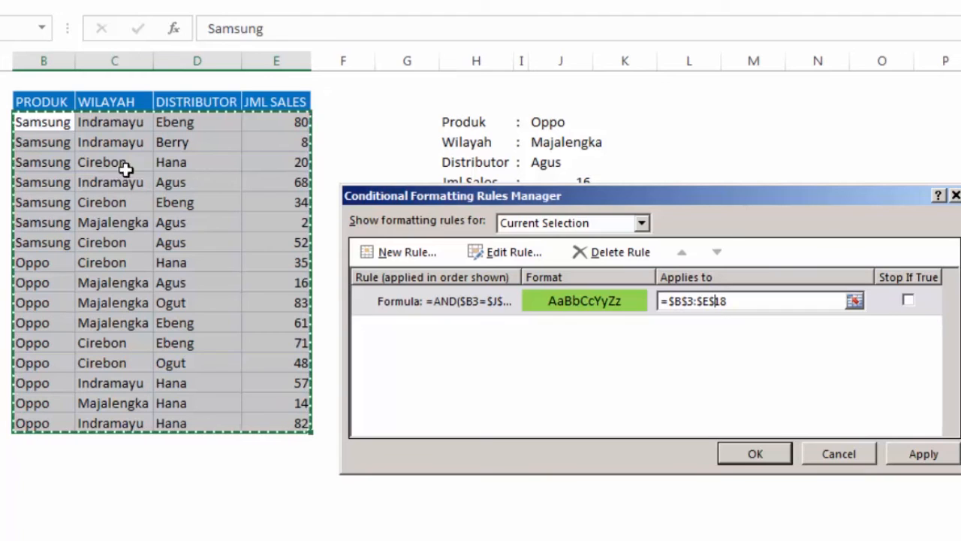
click(908, 456)
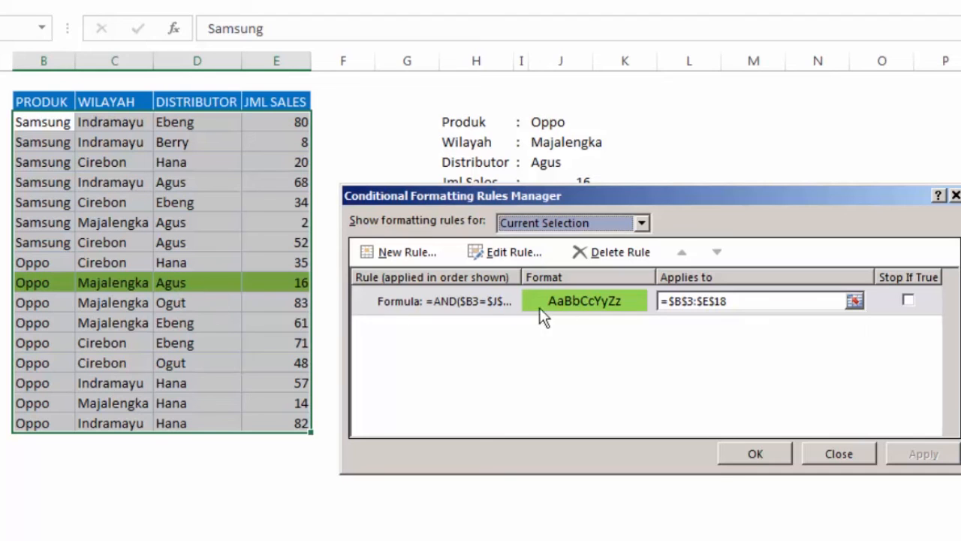
click(759, 454)
click(743, 349)
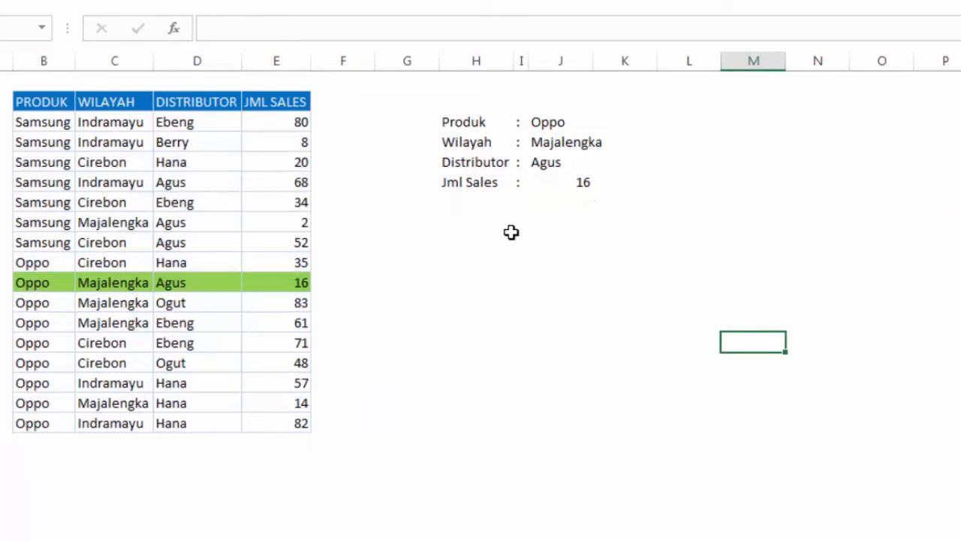
- Compare the highlighted table row with the product, region, distributor and sales cells in J3:J6
click(53, 284)
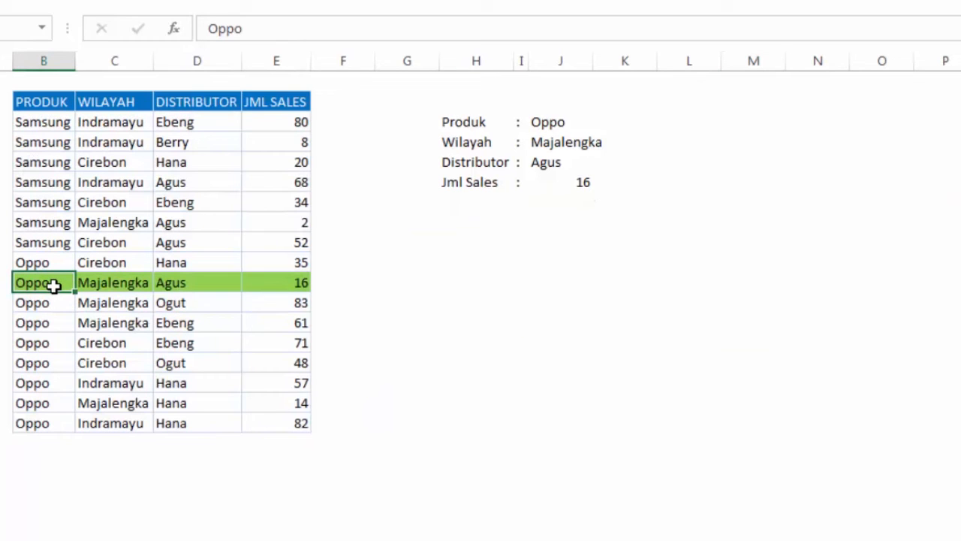
click(290, 282)
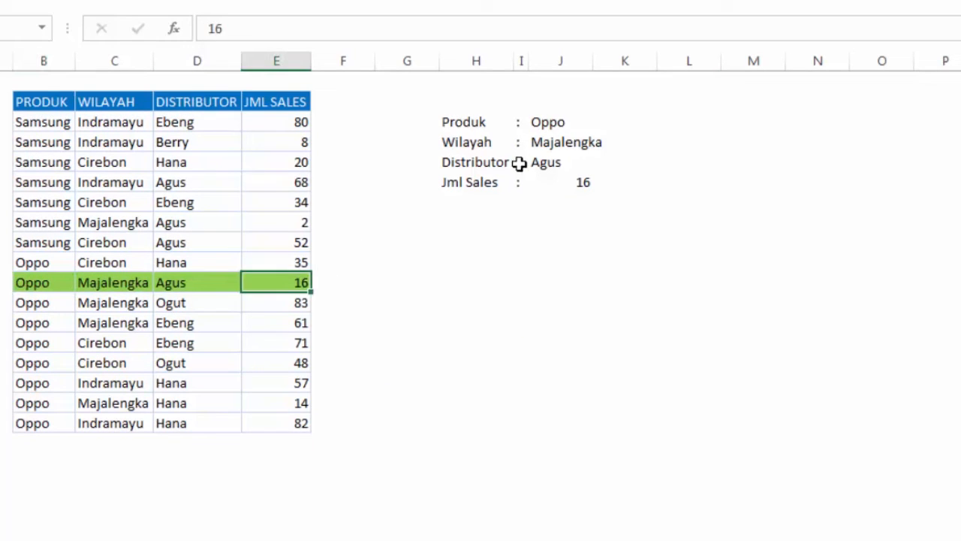
click(548, 125)
click(549, 144)
click(548, 159)
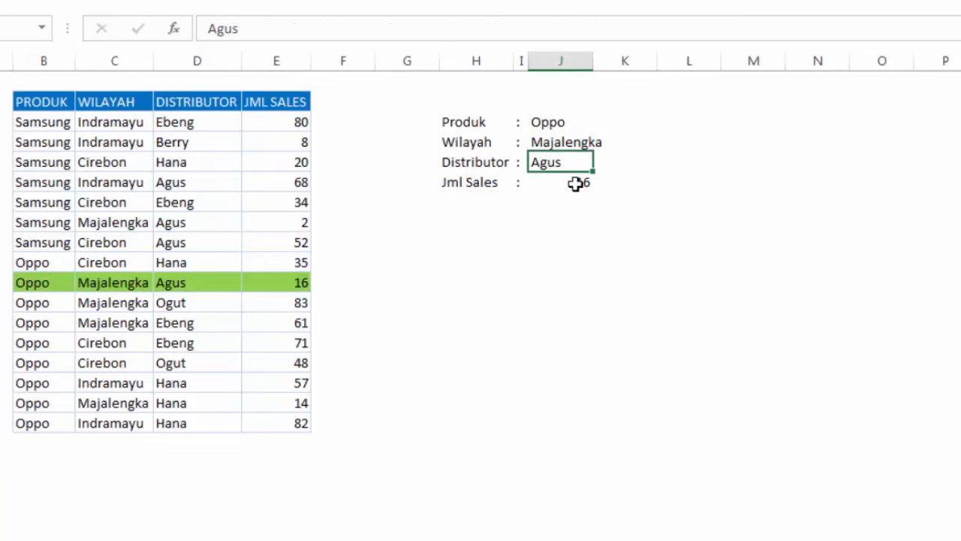
click(576, 184)
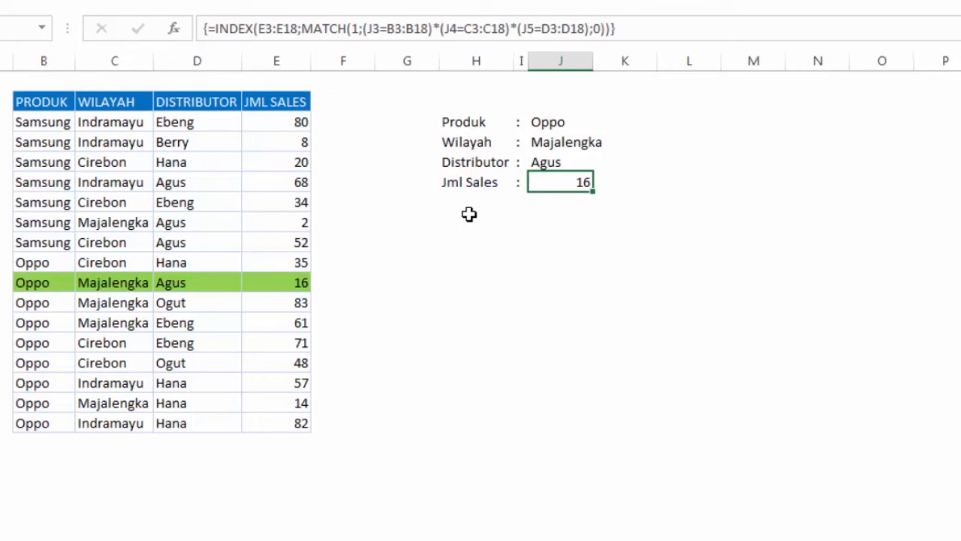
click(553, 125)
click(549, 144)
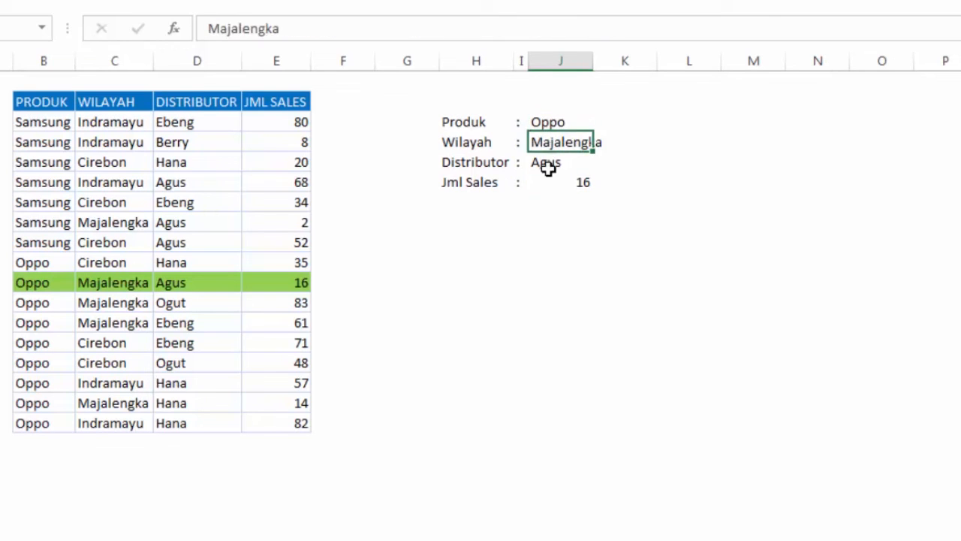
click(547, 168)
click(554, 194)
click(553, 182)
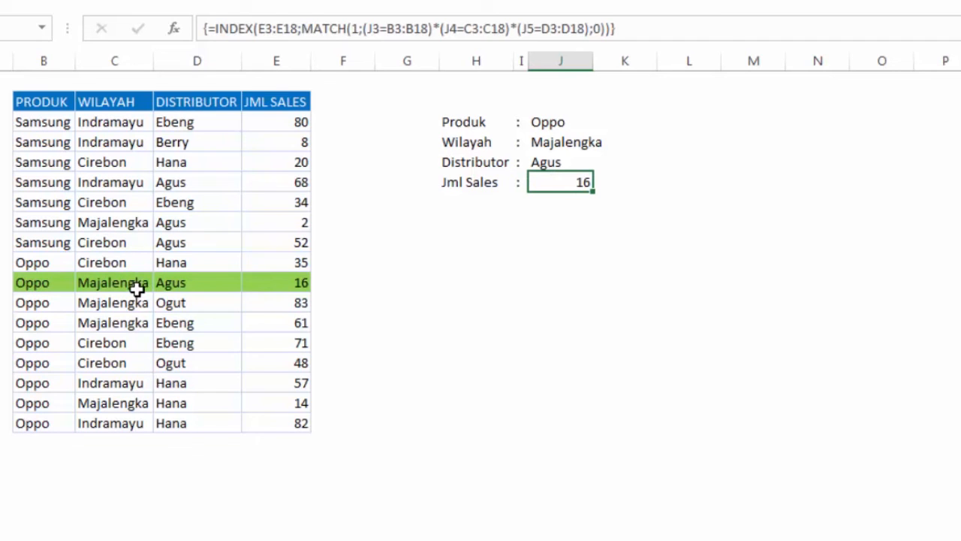
- Change the product criterion in J3 to Samsung to test the highlighting
click(563, 126)
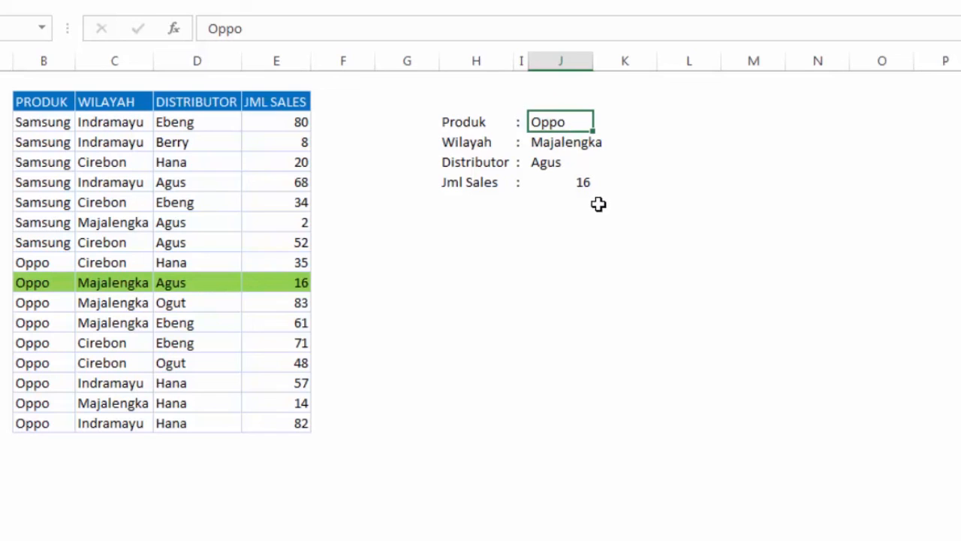
text(Samsung)
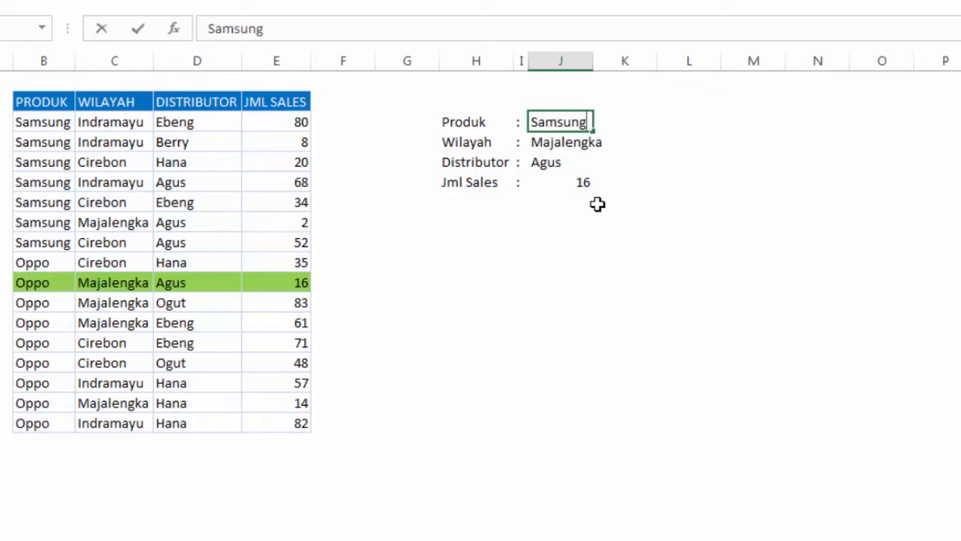
click(597, 204)
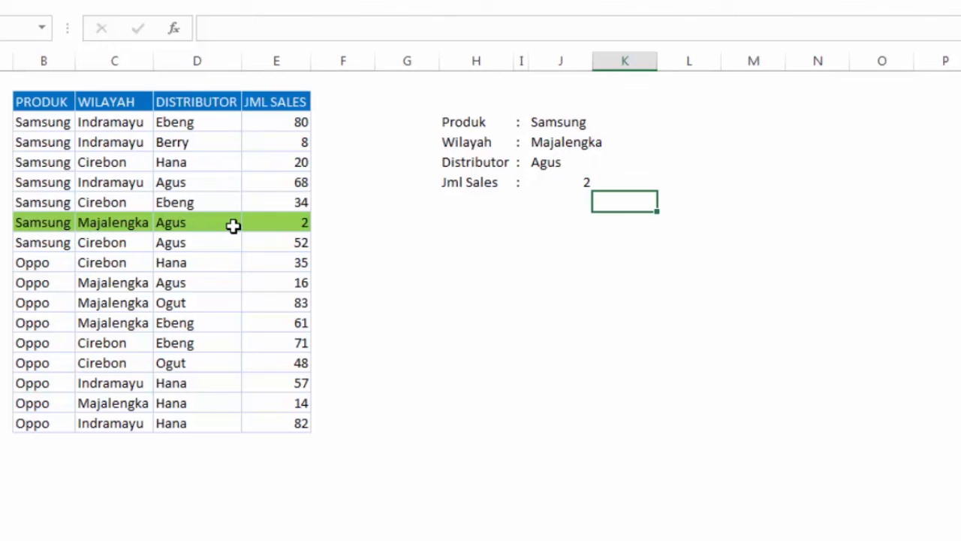
- Change the region criterion in J4 to Indramayu
click(579, 148)
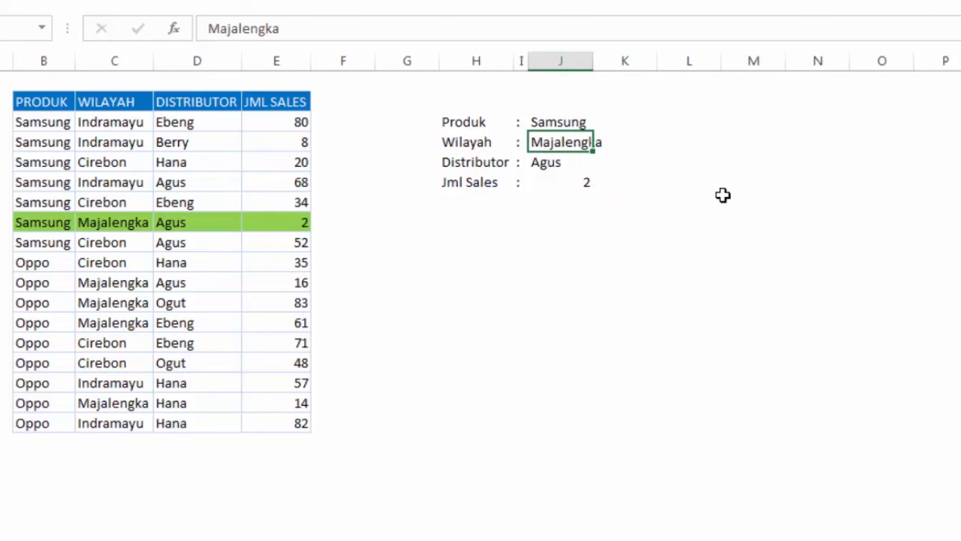
text(Ind)
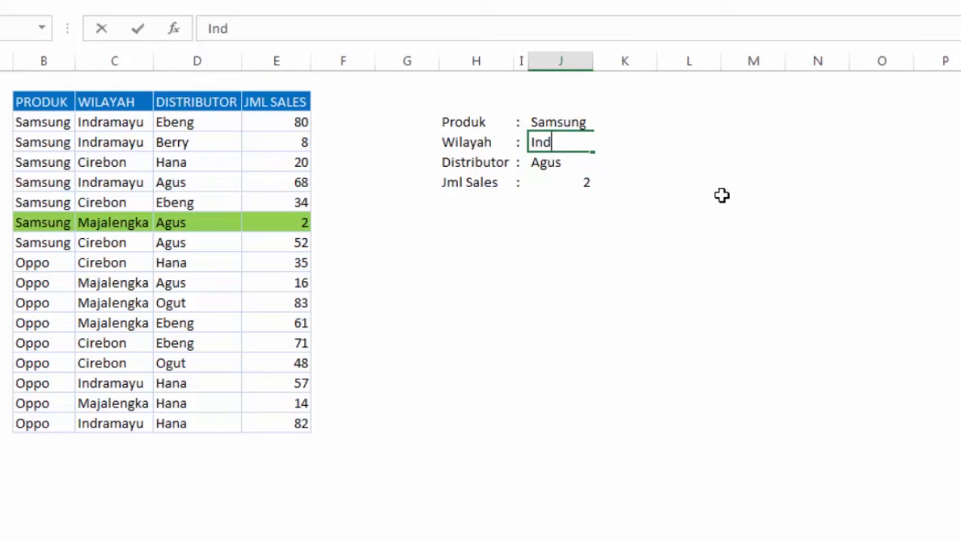
text(ramayu)
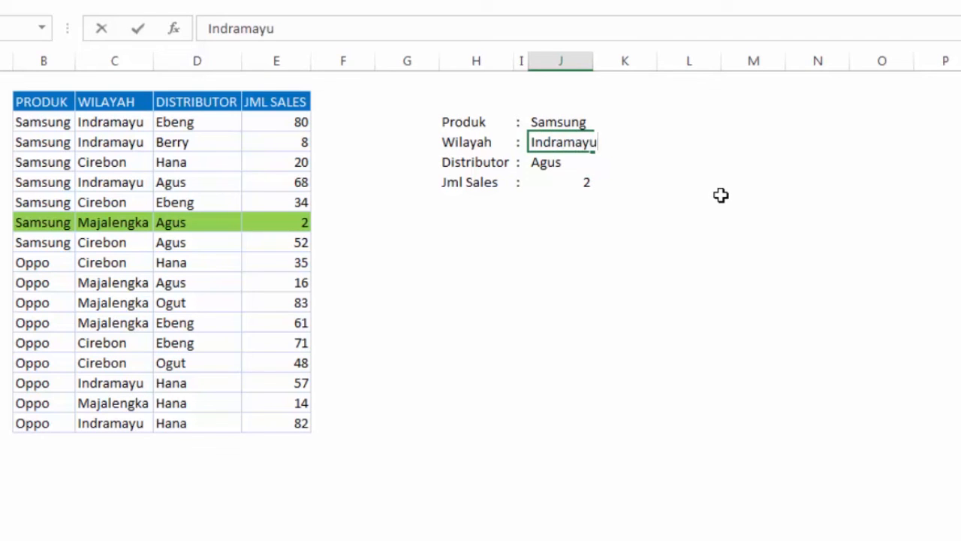
key(Return)
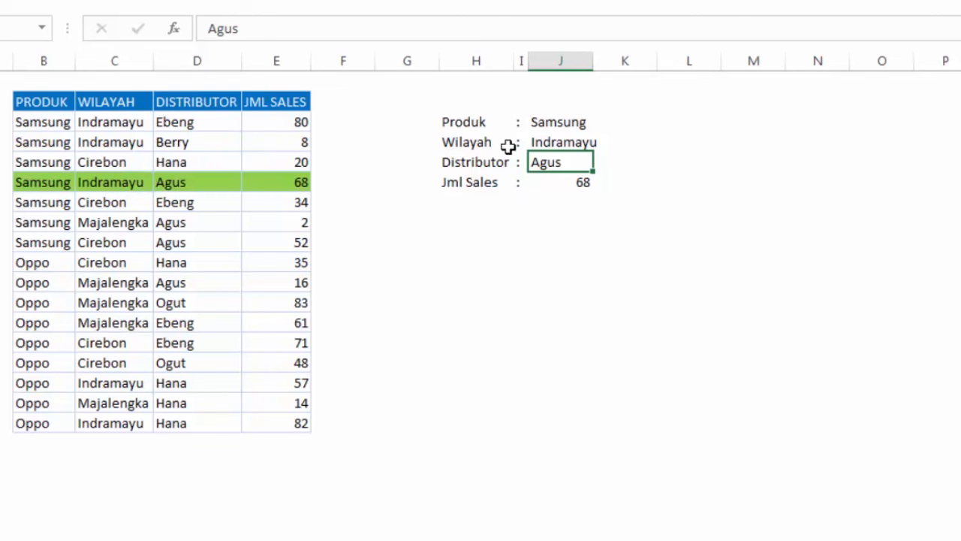
- Check the highlighted row again against the updated product and region criteria and the lookup result
click(560, 122)
click(569, 144)
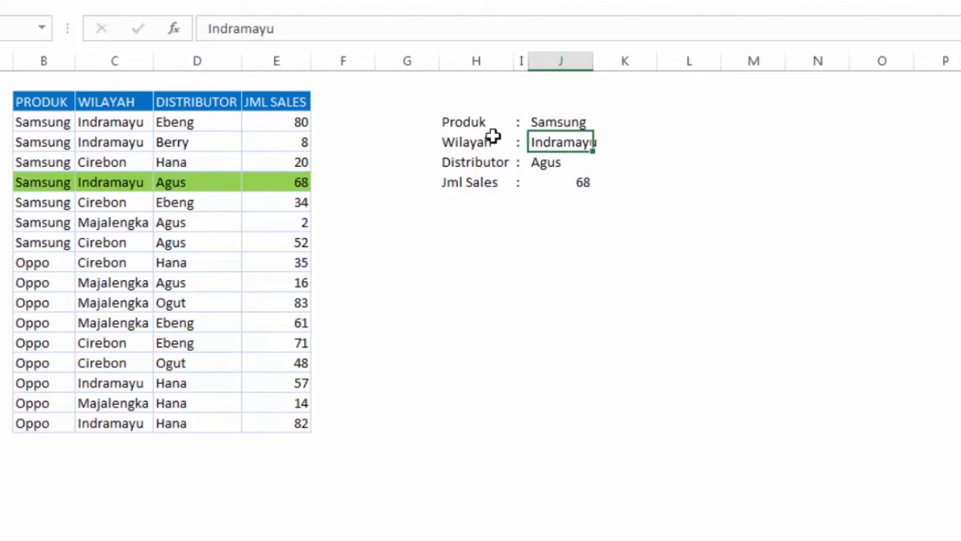
drag(556, 126, 558, 181)
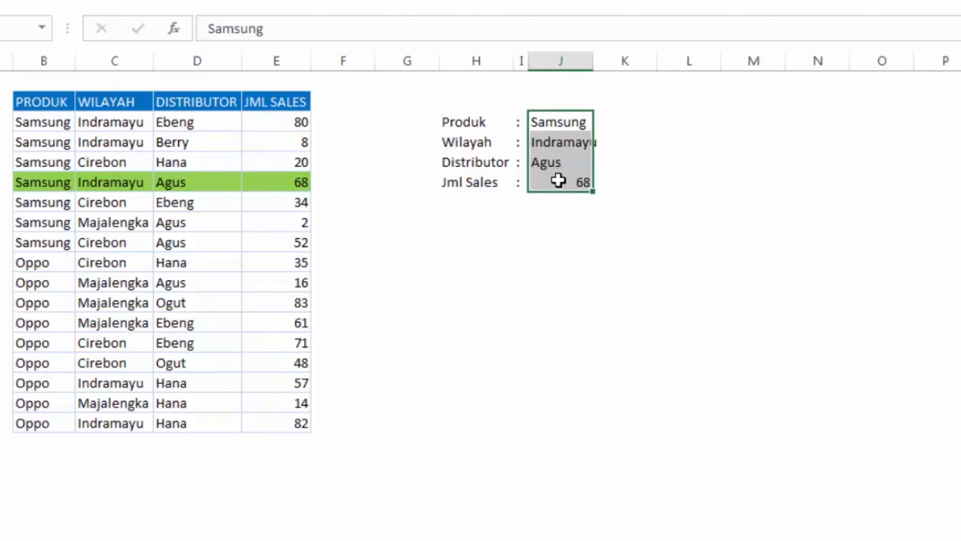
click(688, 183)
click(47, 182)
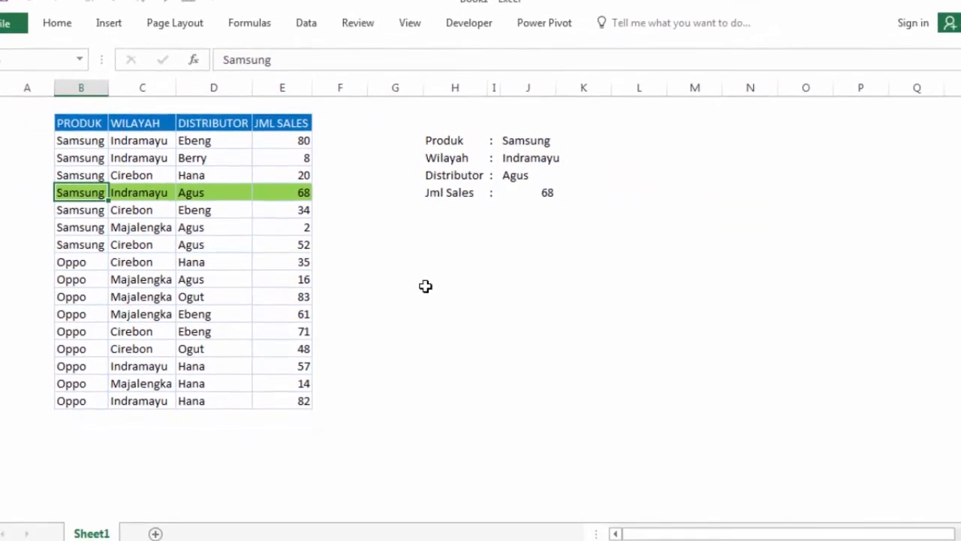
click(442, 290)
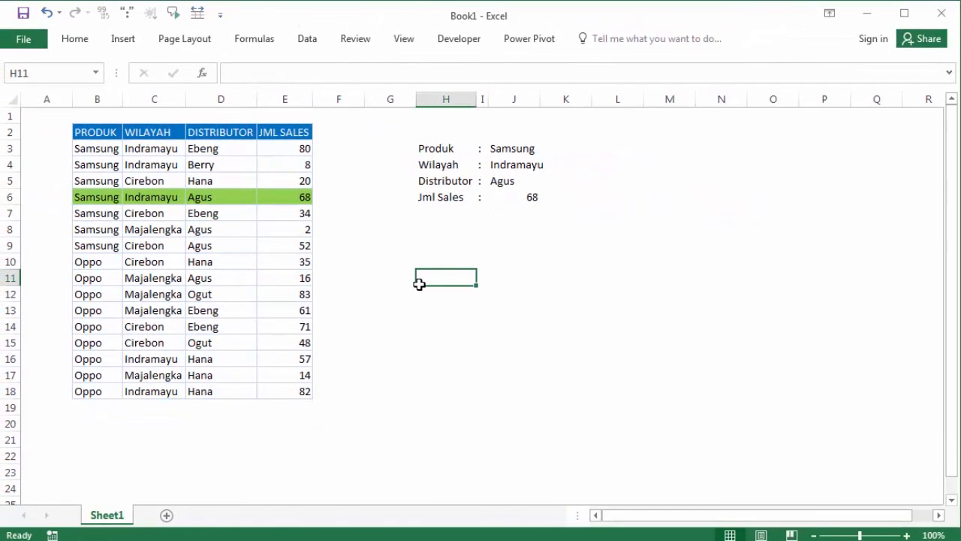